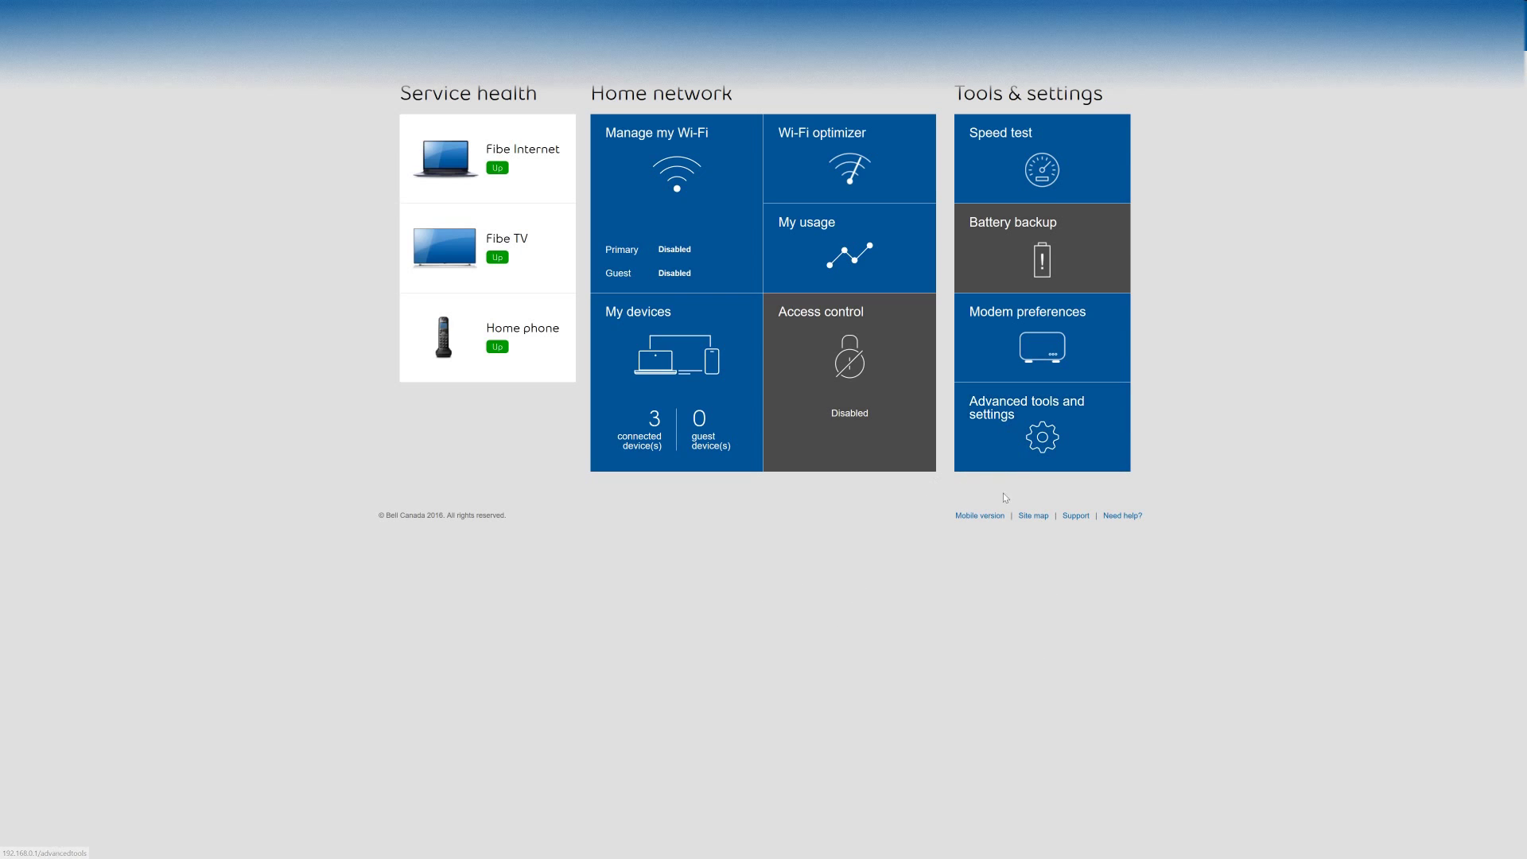
Step: Open Advanced tools and settings in the Bell Home Hub interface
{"action": "left_click", "coordinate": [1060, 433]}
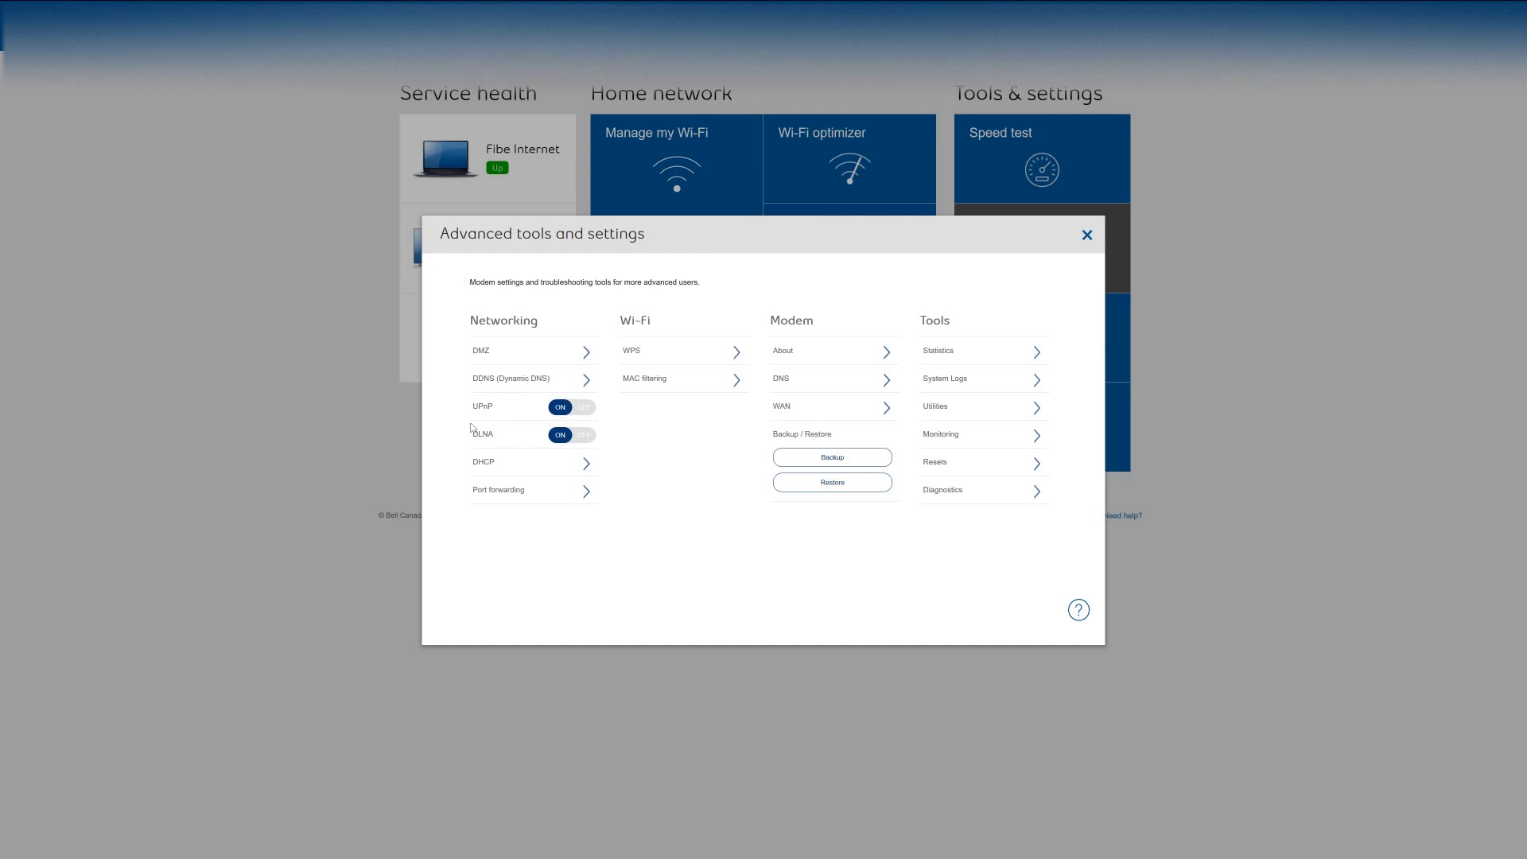
Step: Open Port forwarding and start a new rule targeting test-Virtual-Machine
{"action": "left_click", "coordinate": [508, 490]}
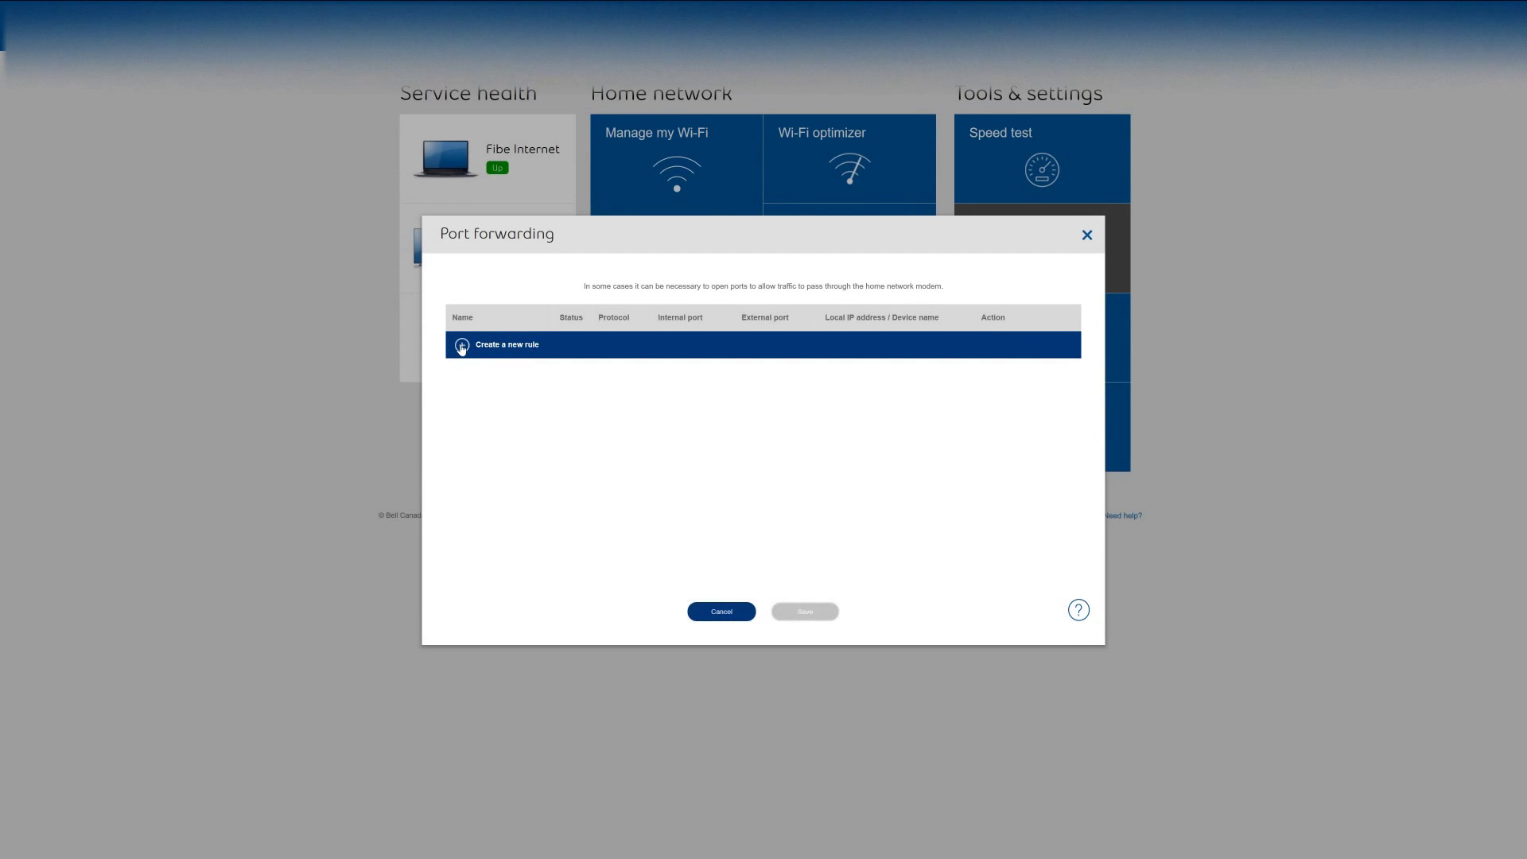
{"action": "left_click", "coordinate": [462, 347]}
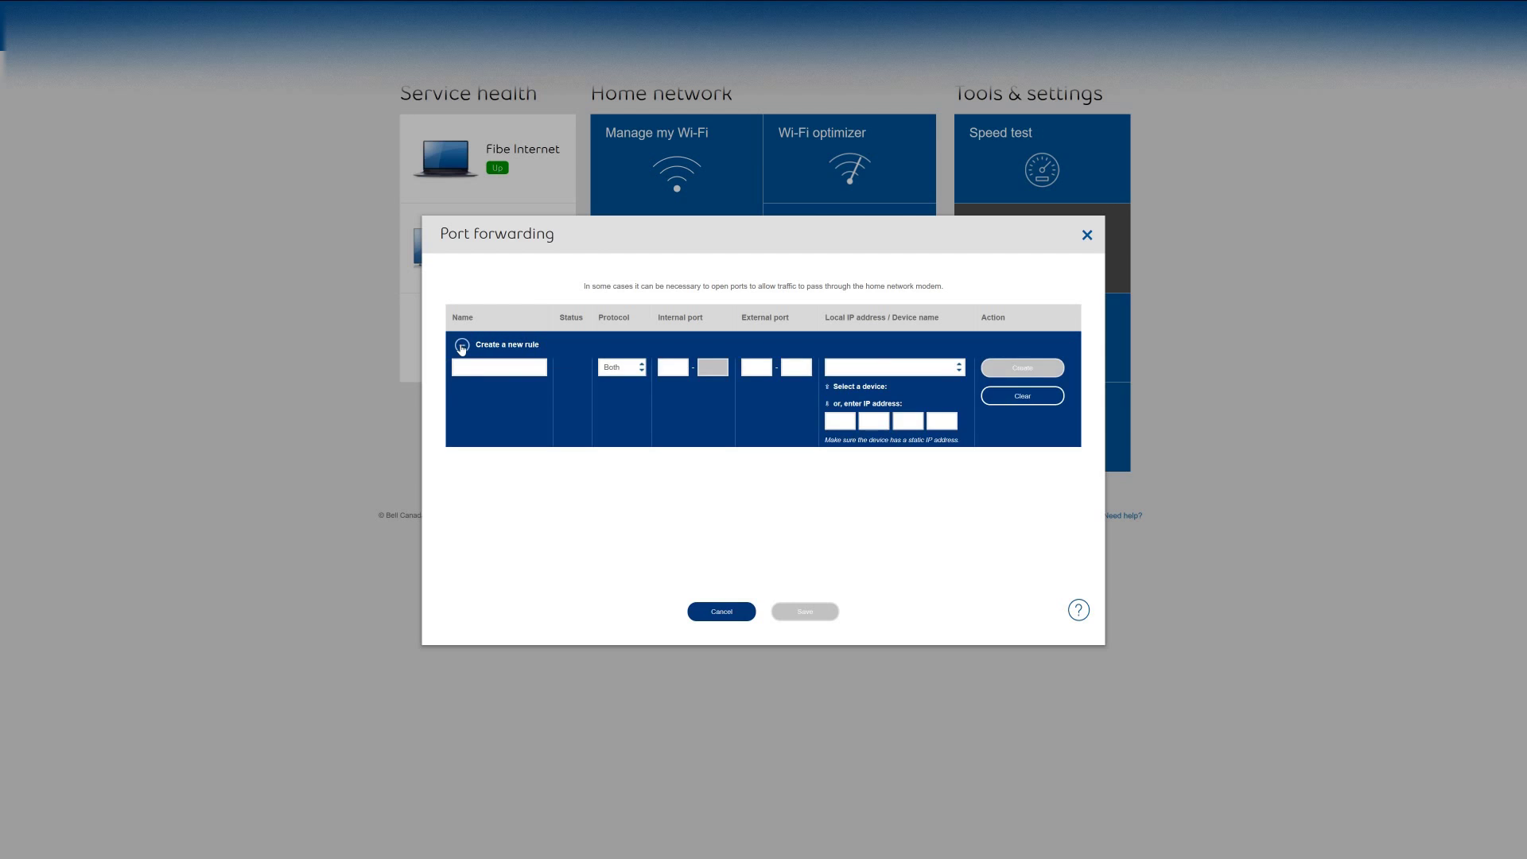
{"action": "left_click", "coordinate": [959, 367]}
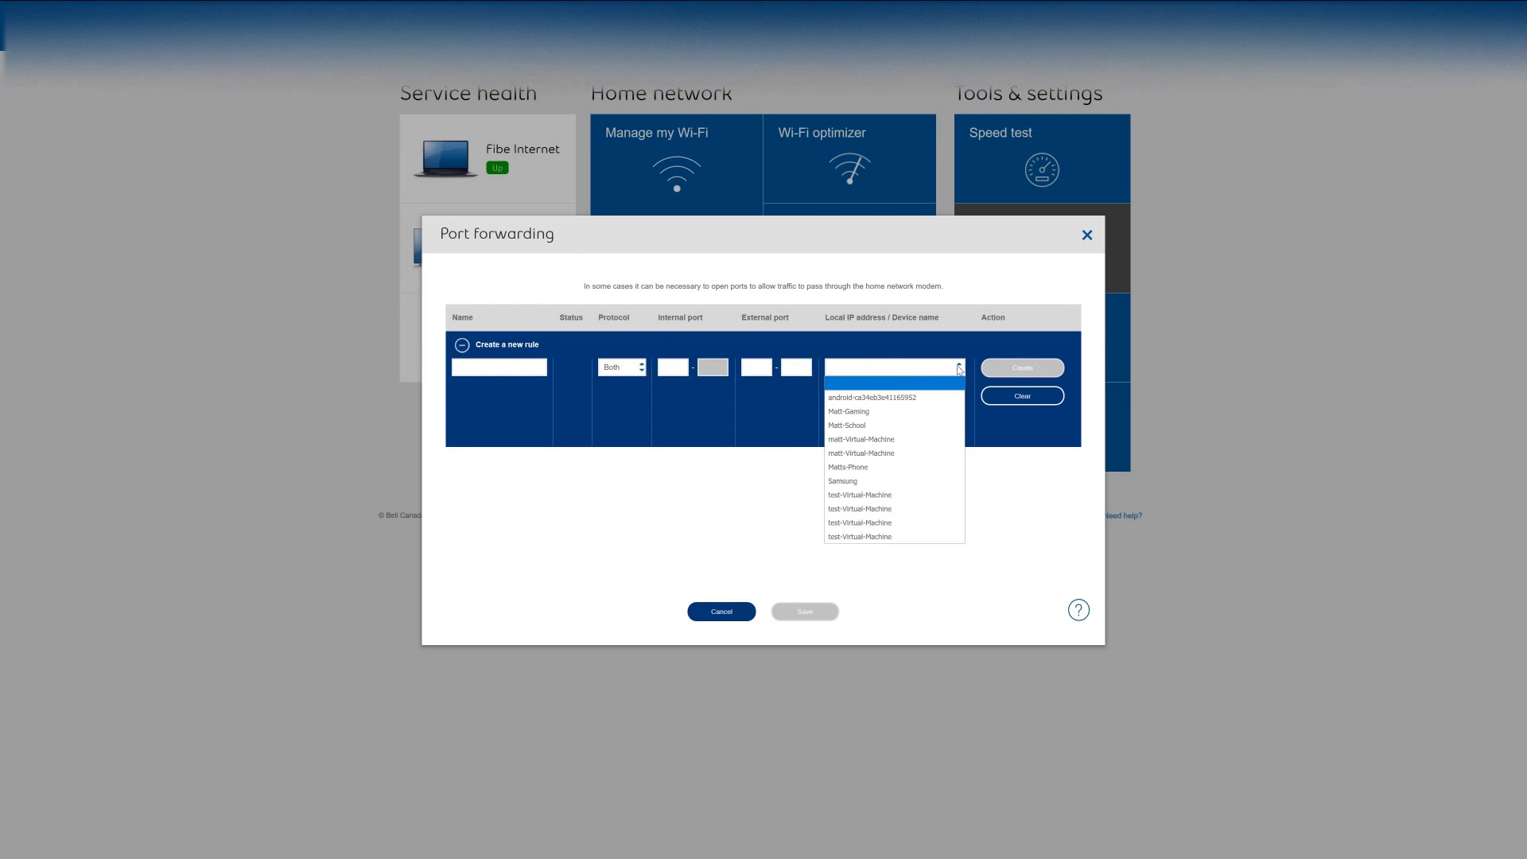
{"action": "left_click", "coordinate": [878, 499]}
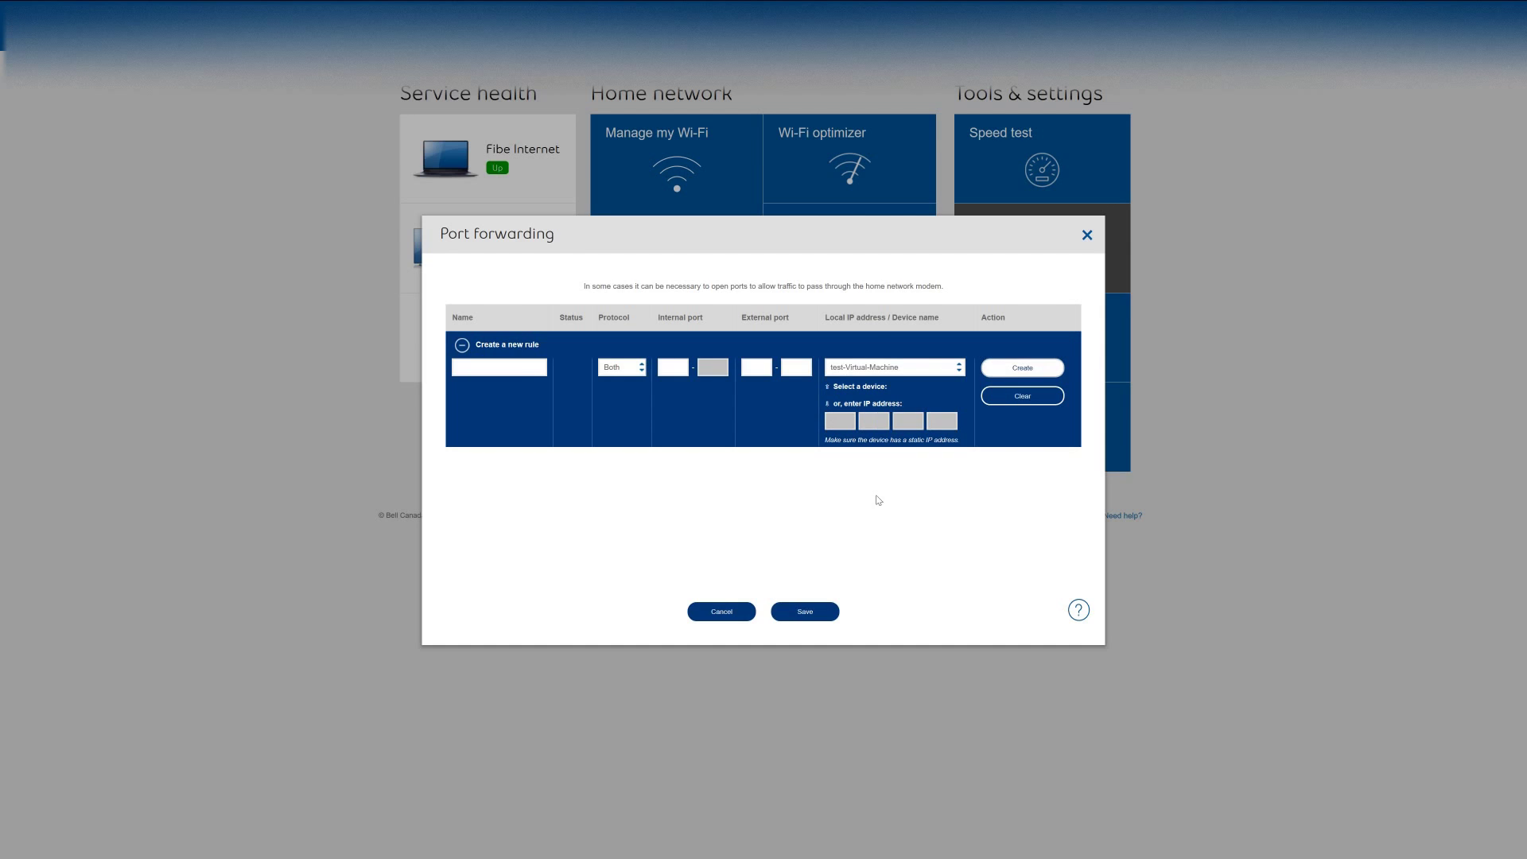
{"action": "left_click", "coordinate": [872, 371]}
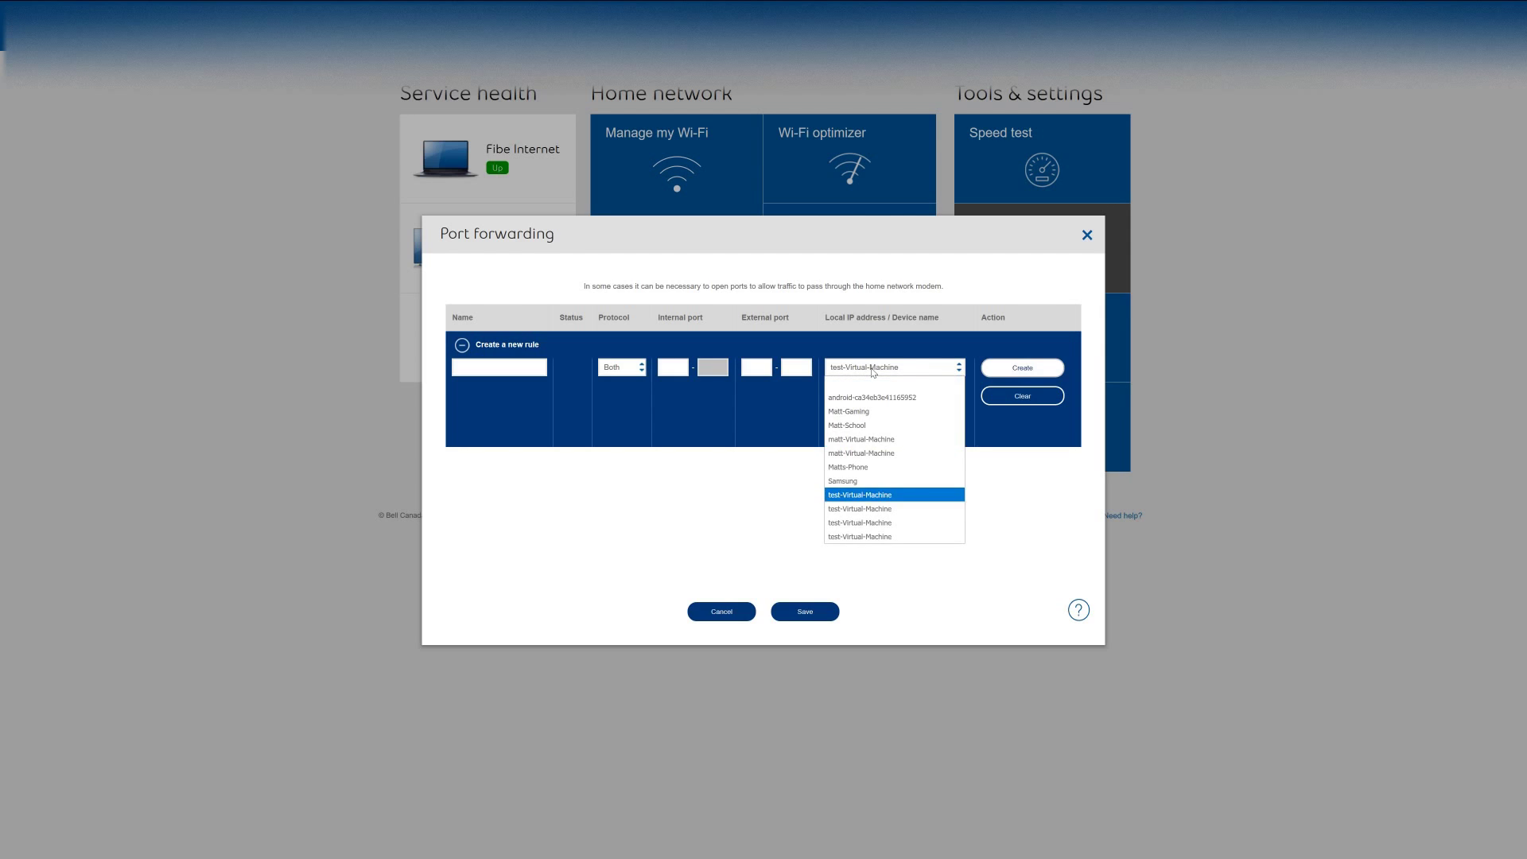
{"action": "left_click", "coordinate": [872, 500]}
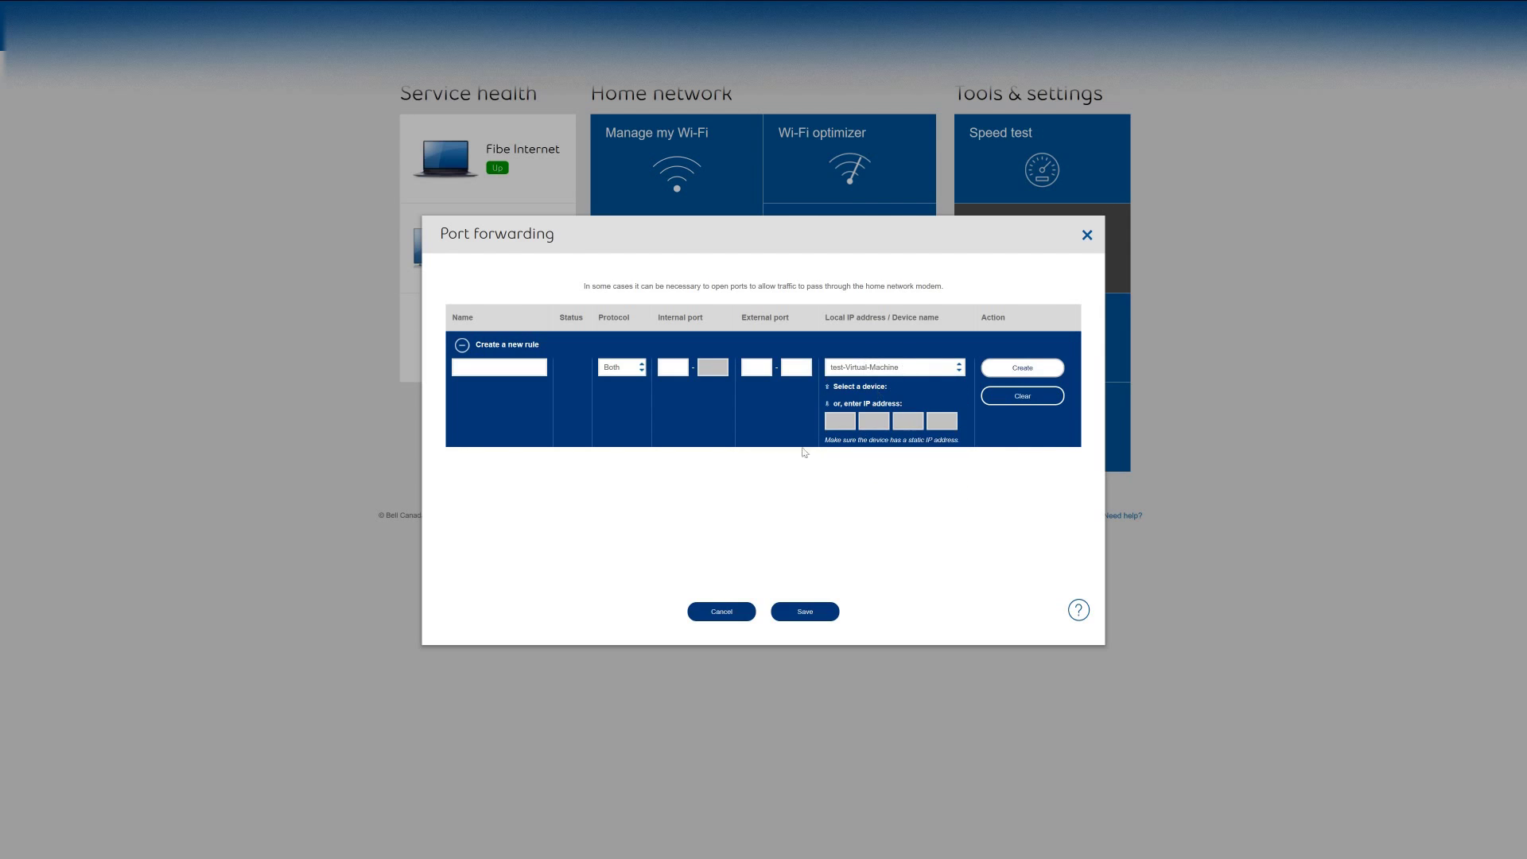
Step: Keep protocol Both and create the enabled Conan 7777udp rule for port 7777
{"action": "left_click", "coordinate": [643, 370]}
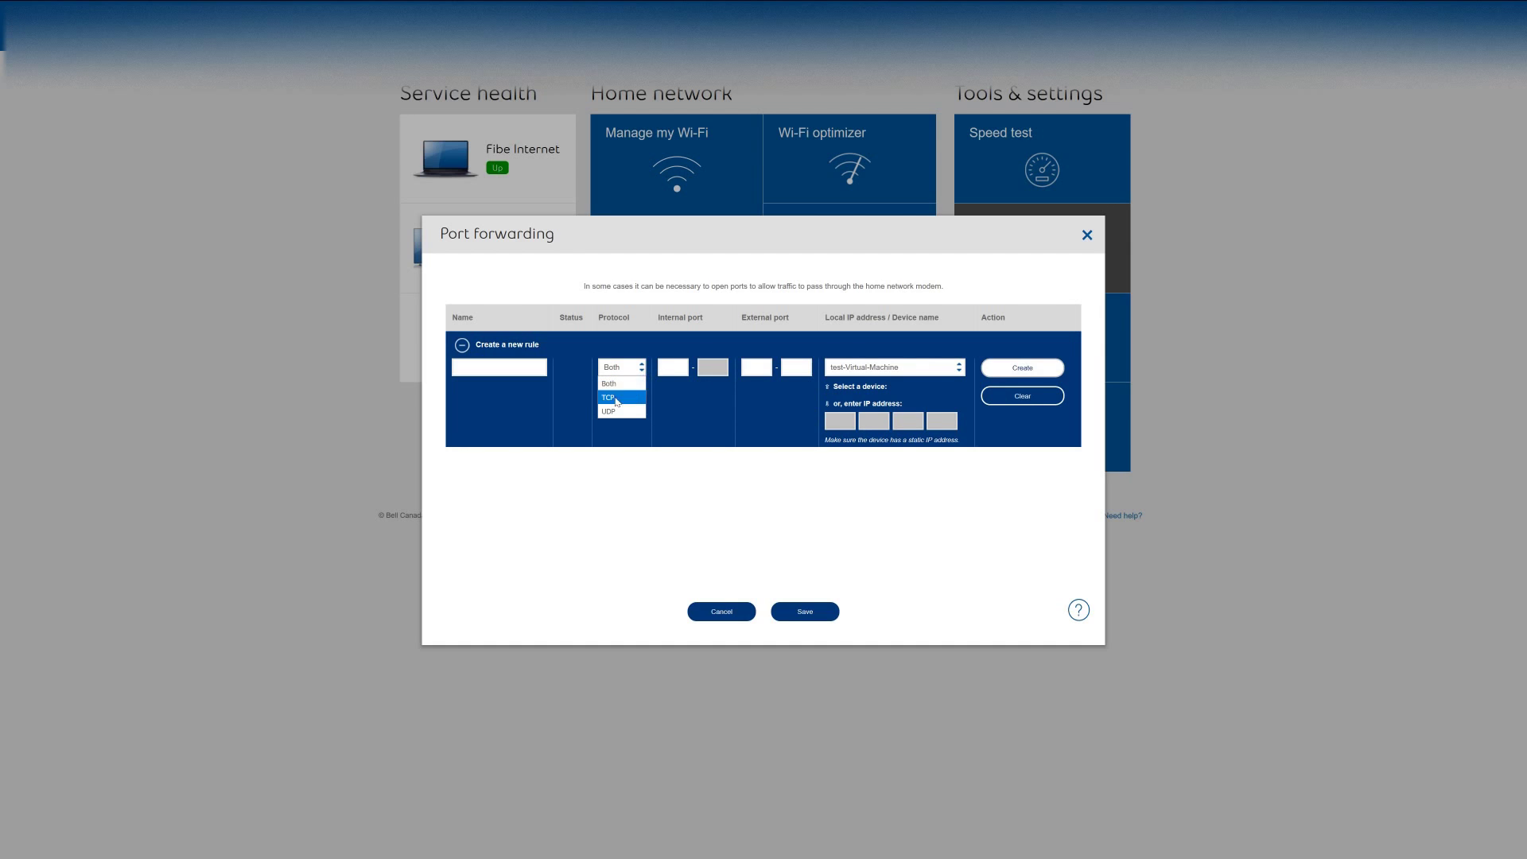
{"action": "left_click", "coordinate": [622, 386]}
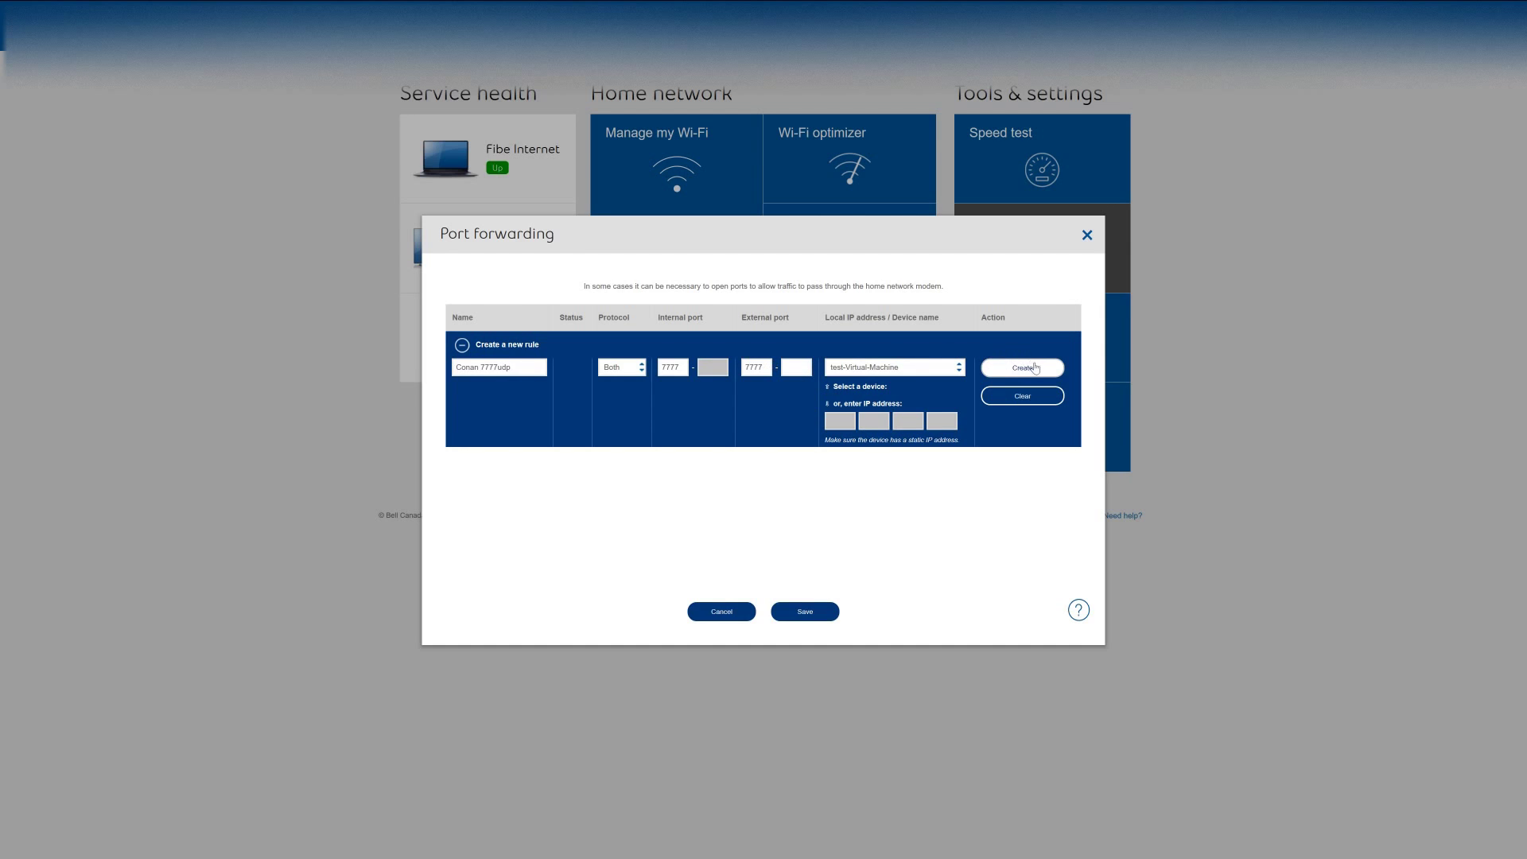
{"action": "left_click", "coordinate": [620, 367]}
{"action": "left_click", "coordinate": [623, 412]}
{"action": "left_click", "coordinate": [620, 368]}
{"action": "left_click", "coordinate": [1026, 369]}
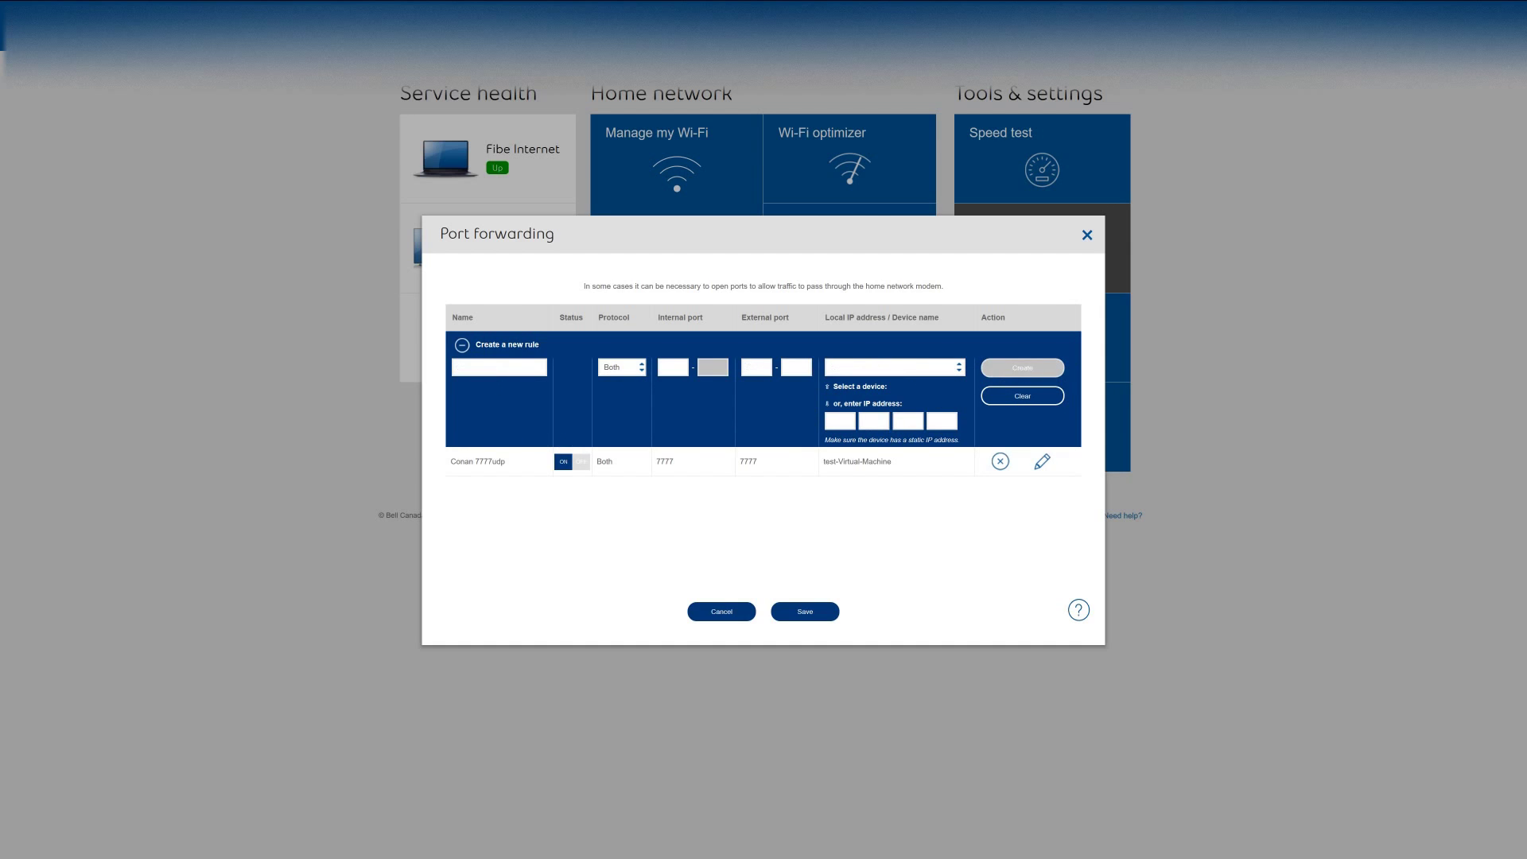
Step: Create rule 'conan 7778' forwarding port 7778, Both protocols, to test-Virtual-Machine
{"action": "type", "text": "cio"}
{"action": "left_click", "coordinate": [914, 367]}
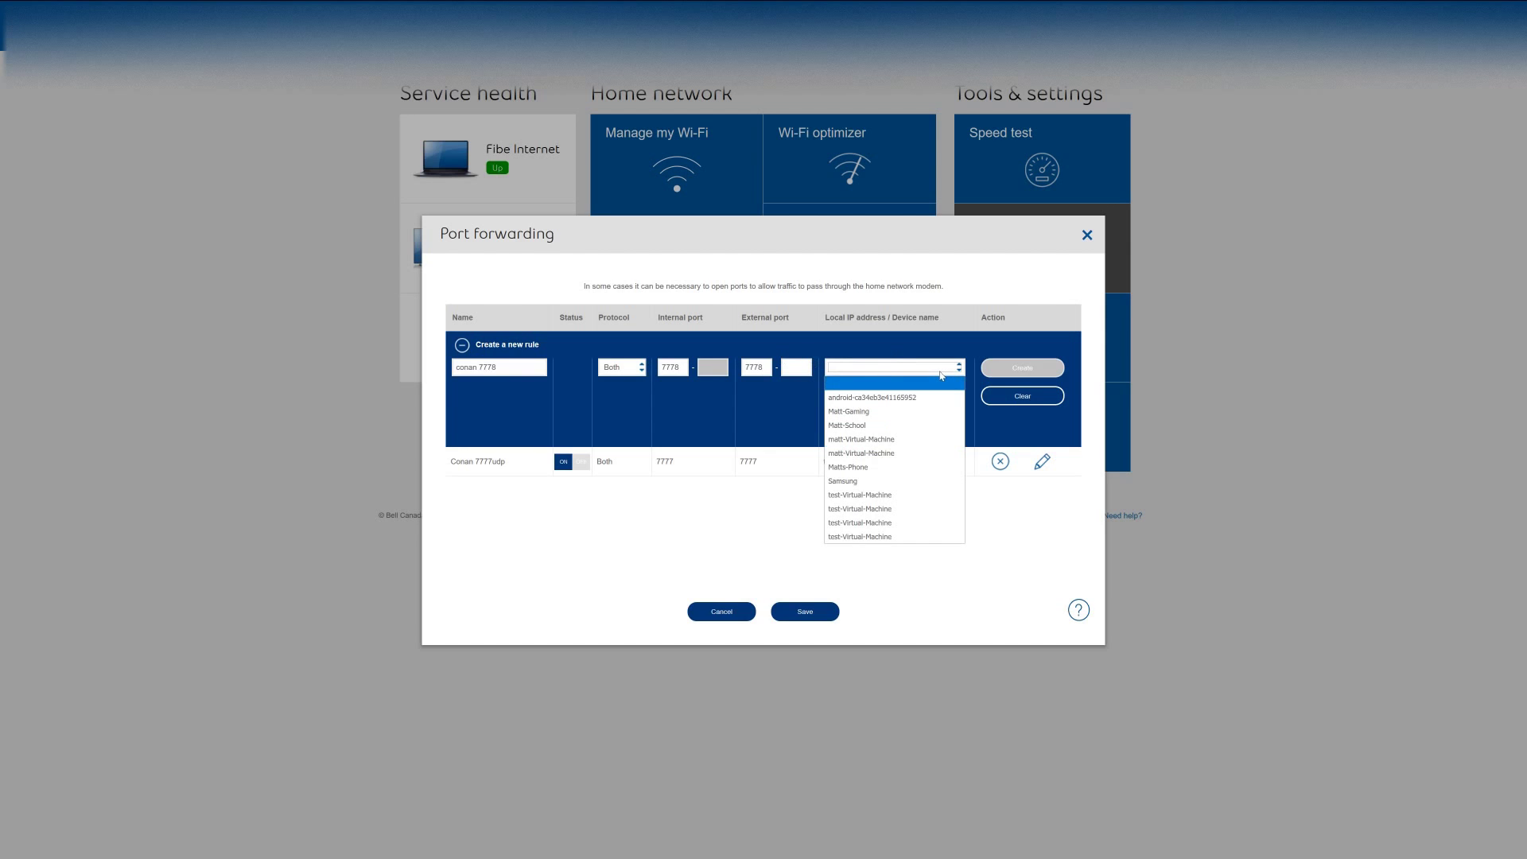
{"action": "left_click", "coordinate": [891, 496]}
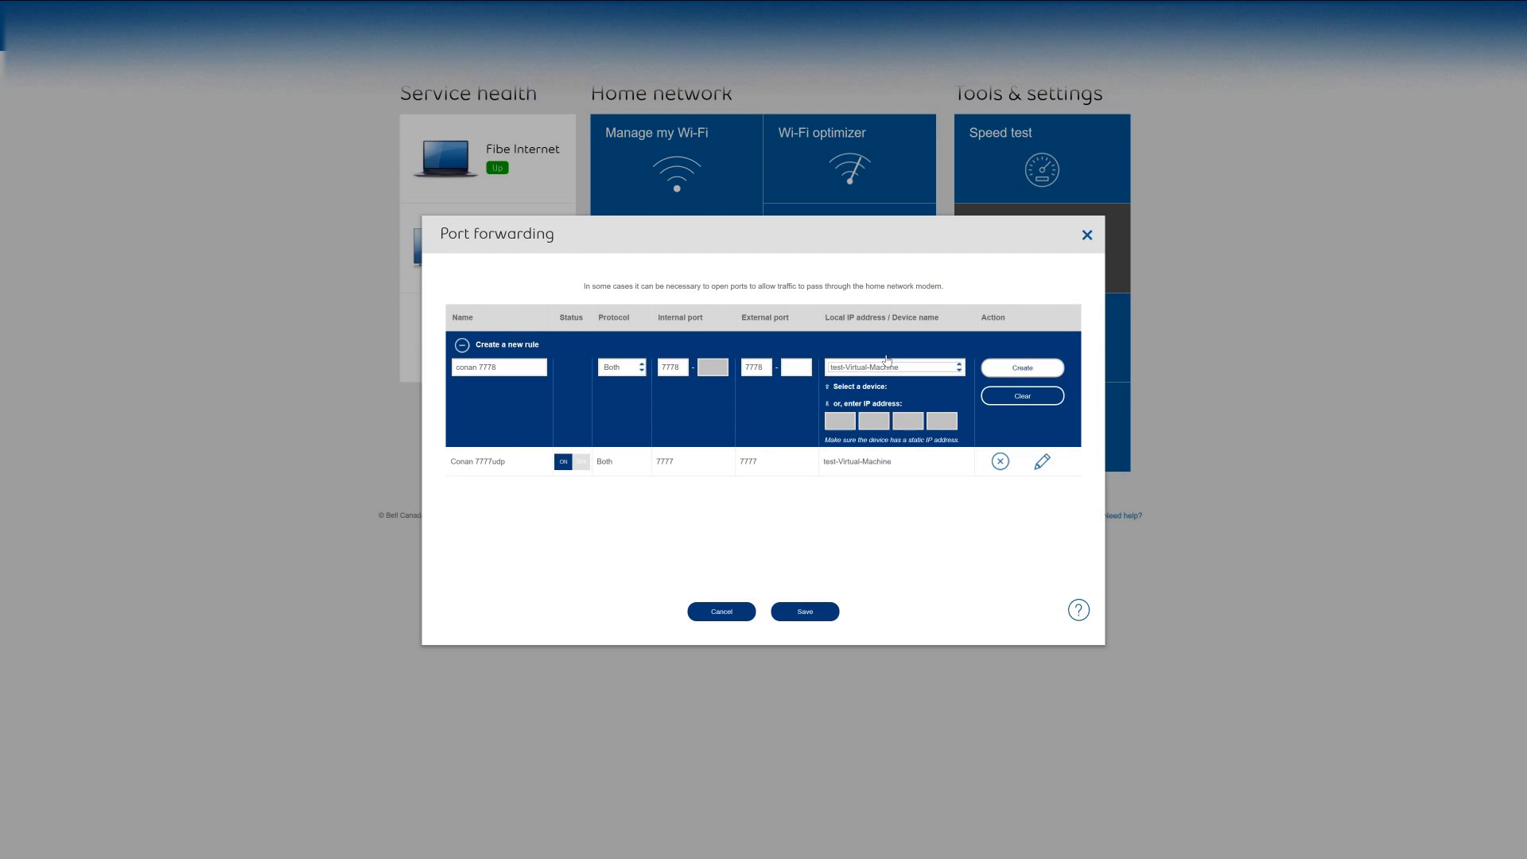
{"action": "left_click", "coordinate": [1020, 369]}
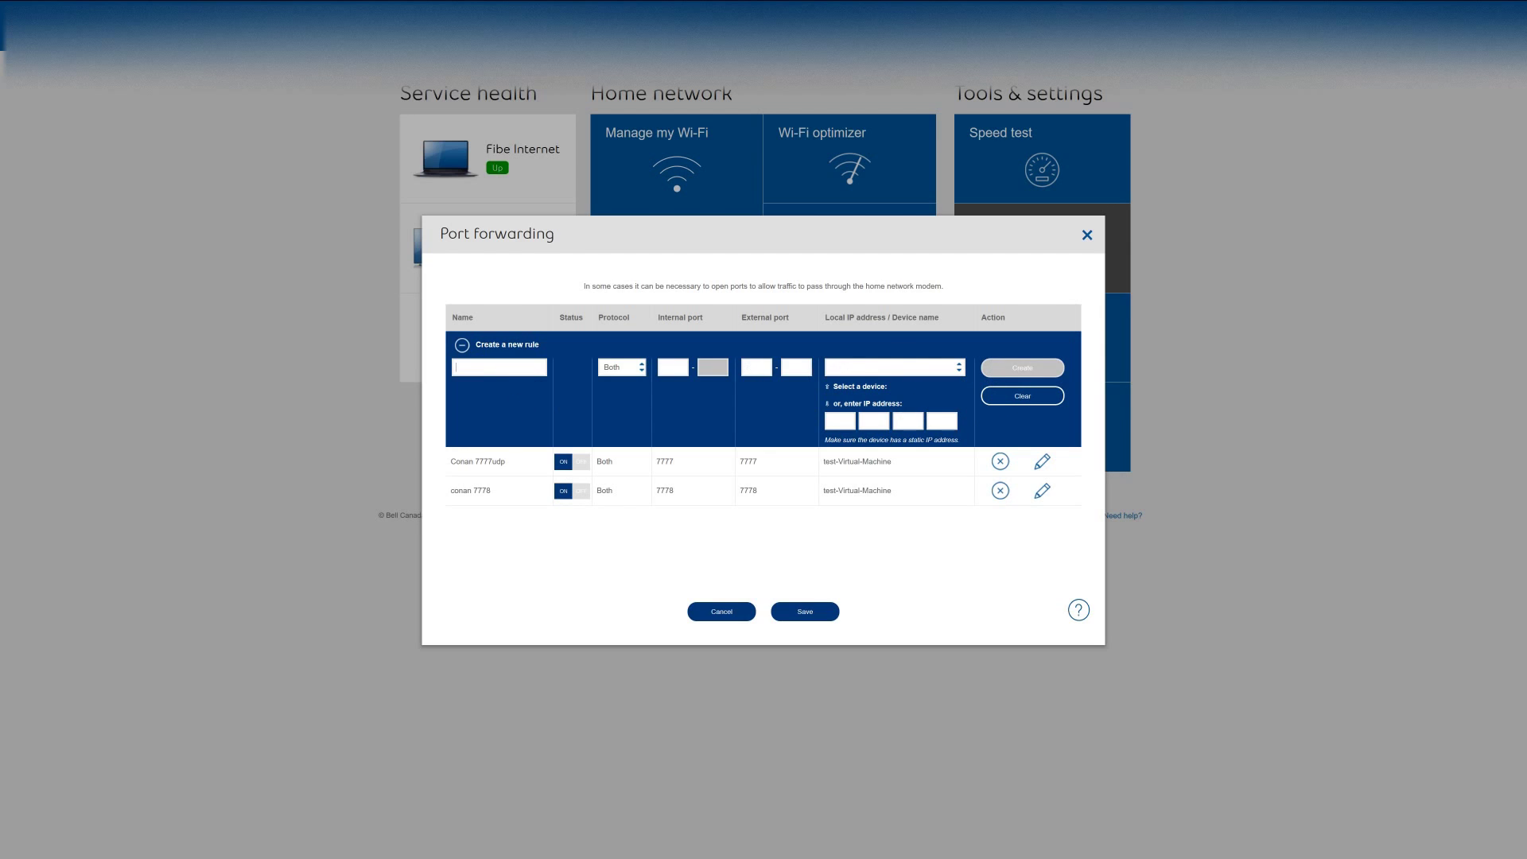
Step: Create rule 'conan 27015' forwarding ports 27015–27015 to test-Virtual-Machine
{"action": "type", "text": "conan 2701"}
{"action": "type", "text": "27"}
{"action": "left_click", "coordinate": [756, 356]}
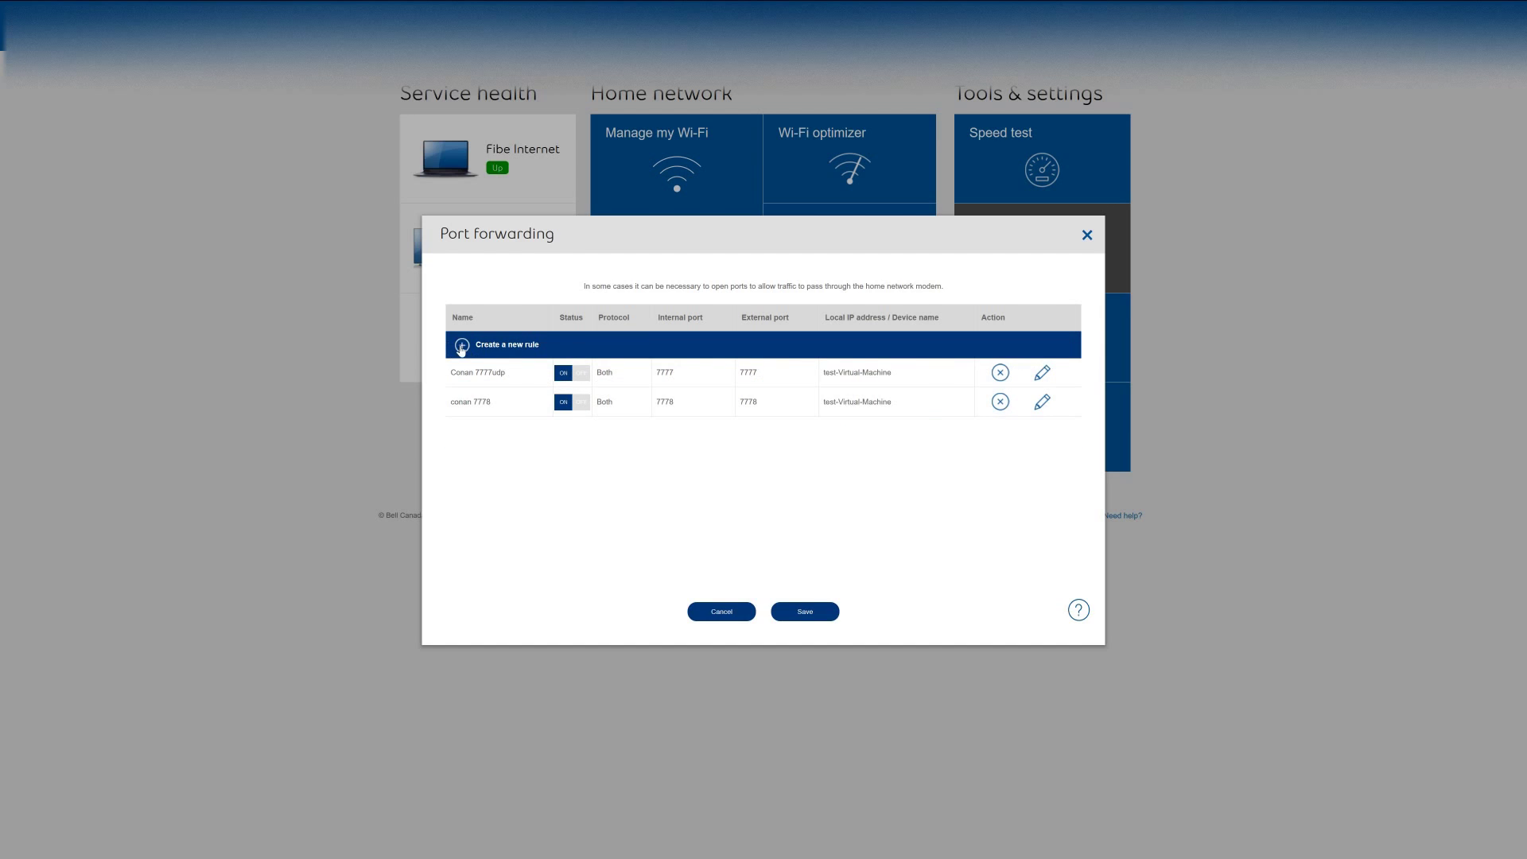
{"action": "left_click", "coordinate": [461, 344]}
{"action": "left_click", "coordinate": [740, 370]}
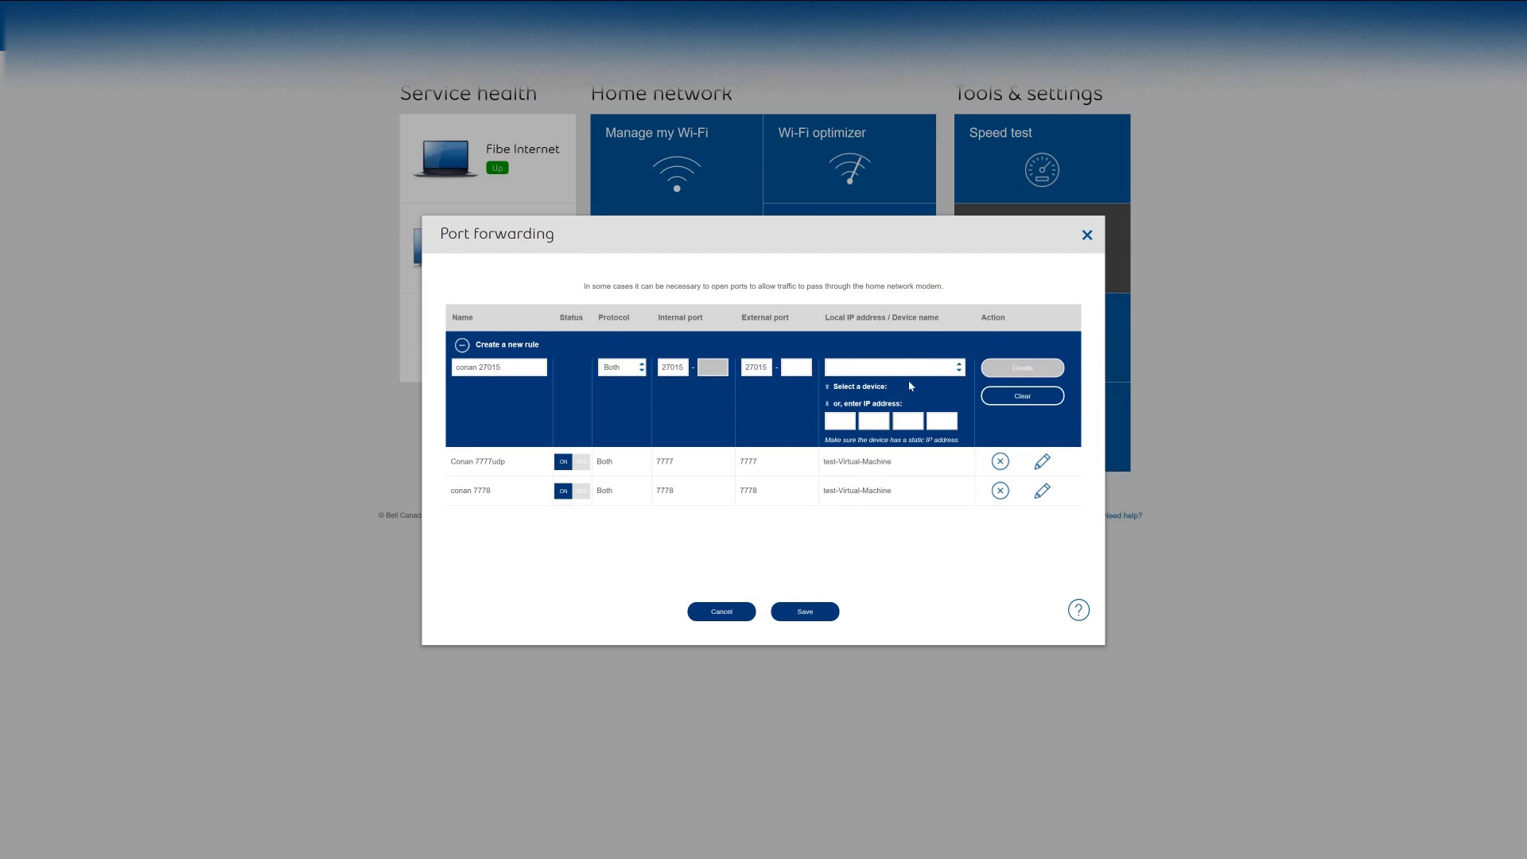
{"action": "left_click", "coordinate": [931, 366]}
{"action": "left_click", "coordinate": [915, 493]}
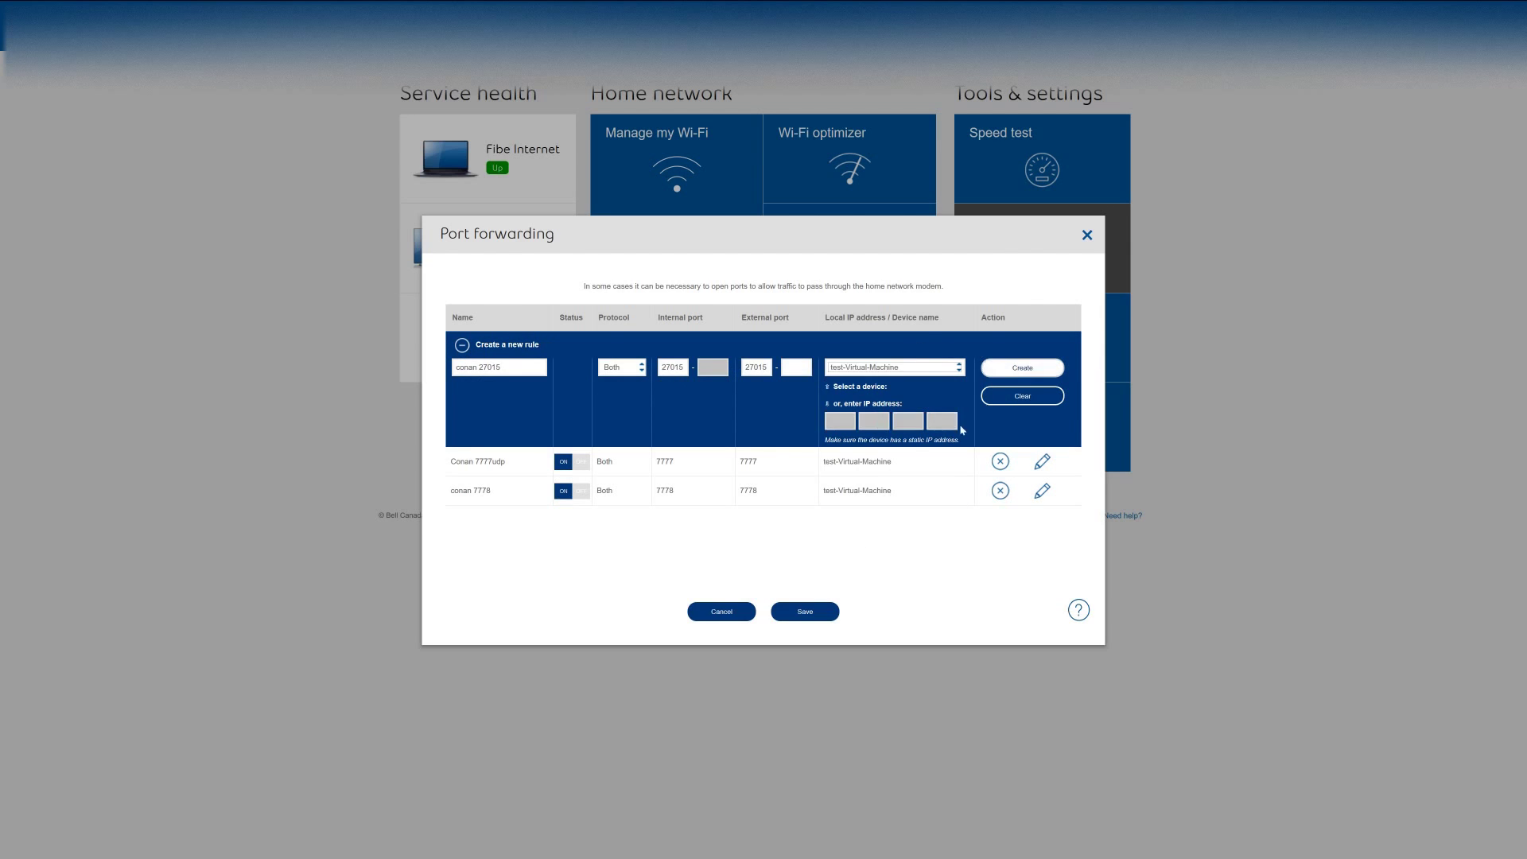
{"action": "type", "text": "27015"}
{"action": "left_click", "coordinate": [1017, 372]}
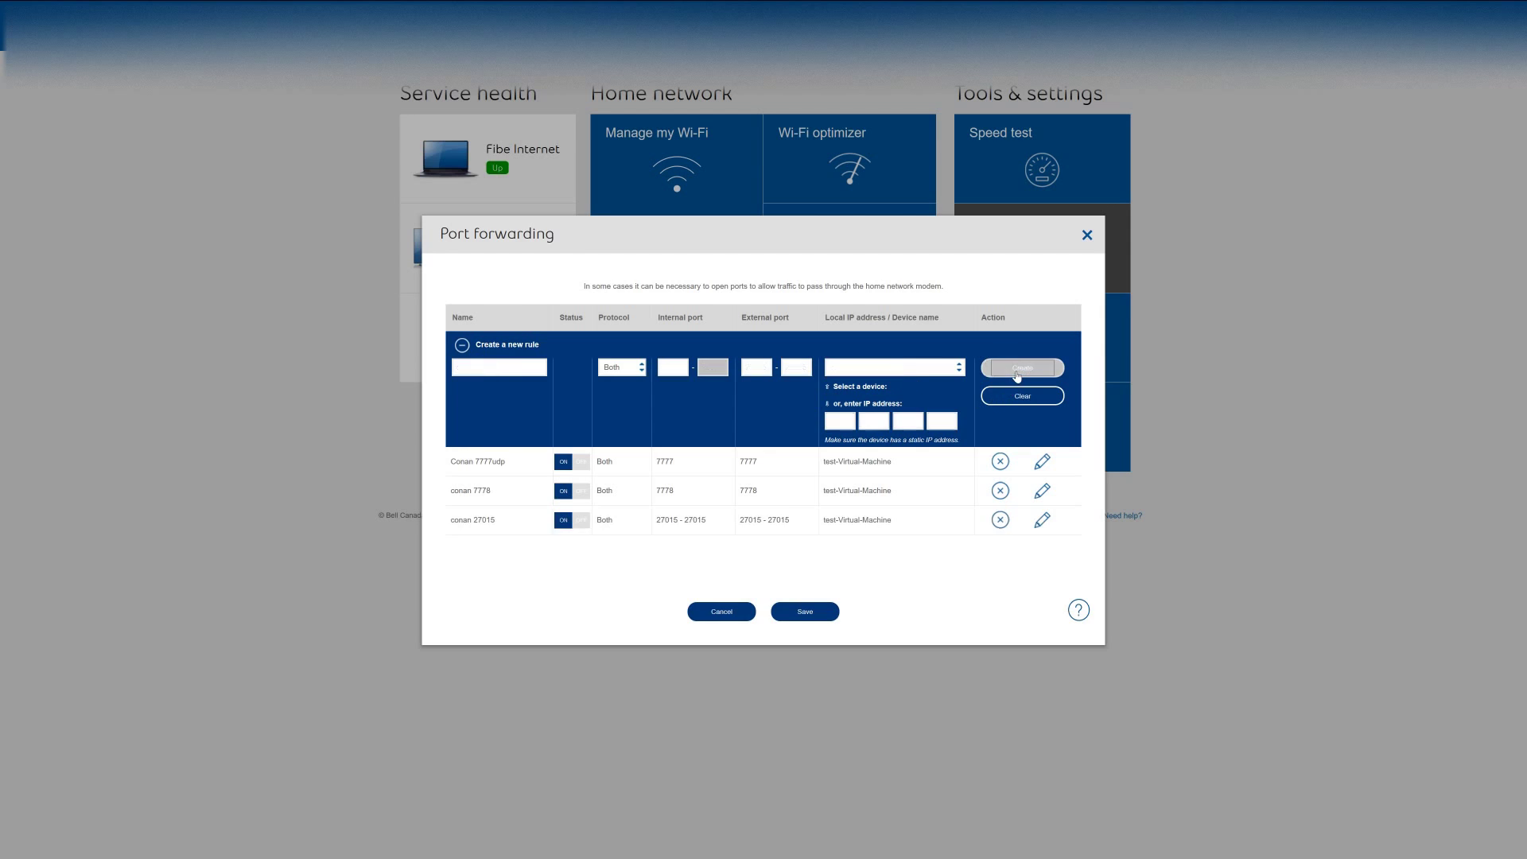
Step: Name the new rule 'conan 27016' with protocol Both and port 27016
{"action": "left_click", "coordinate": [457, 367]}
{"action": "type", "text": "conan 27016"}
{"action": "left_click", "coordinate": [635, 371]}
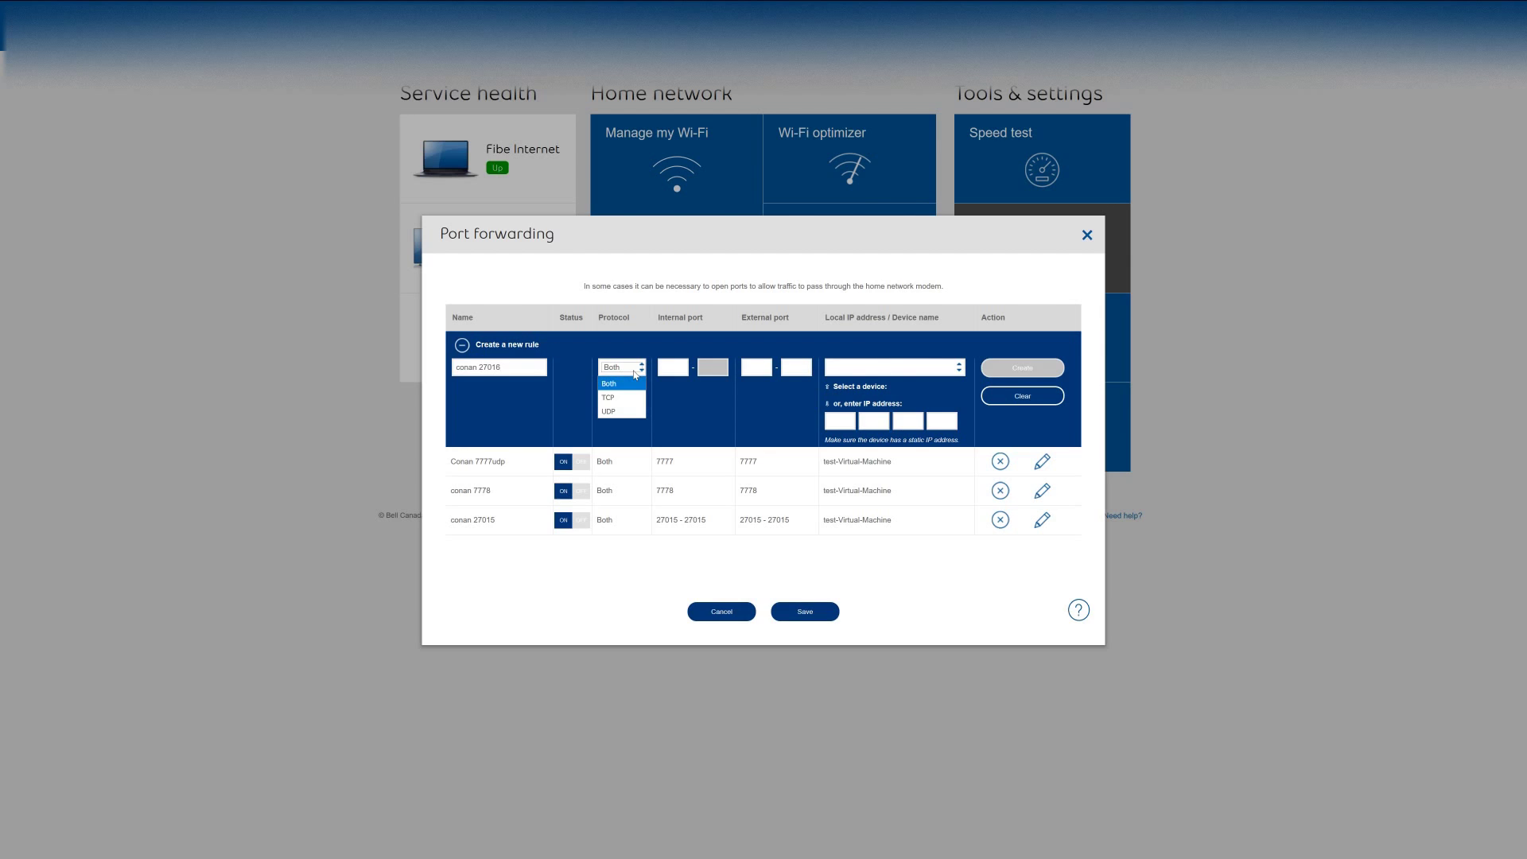
{"action": "left_click", "coordinate": [635, 374]}
{"action": "key", "text": "Tab"}
{"action": "type", "text": "2701"}
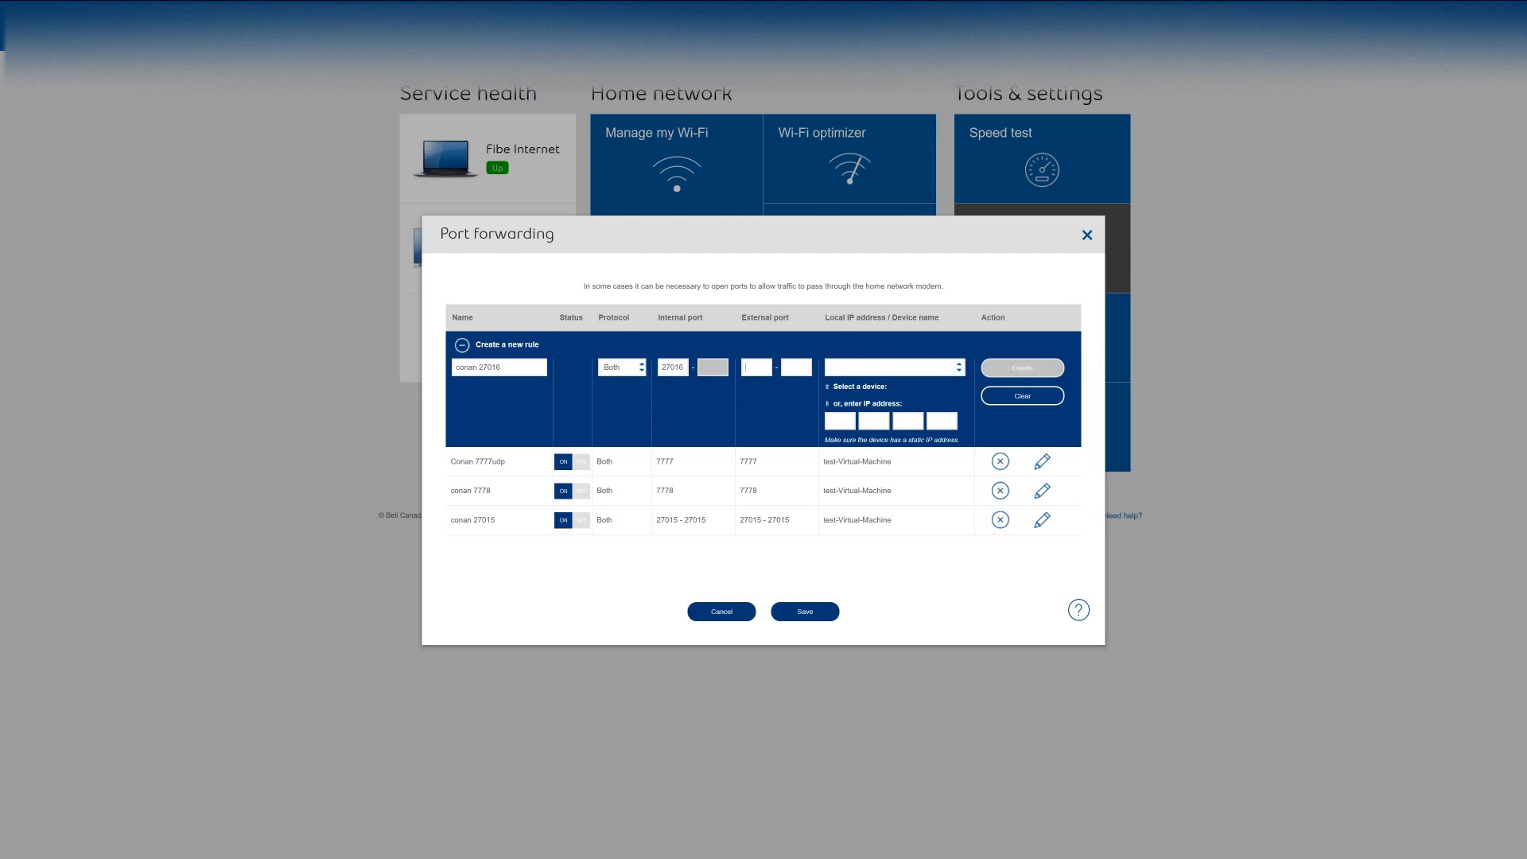
{"action": "type", "text": "27016"}
Step: Target test-Virtual-Machine and create the conan 27016 rule
{"action": "left_click", "coordinate": [872, 364]}
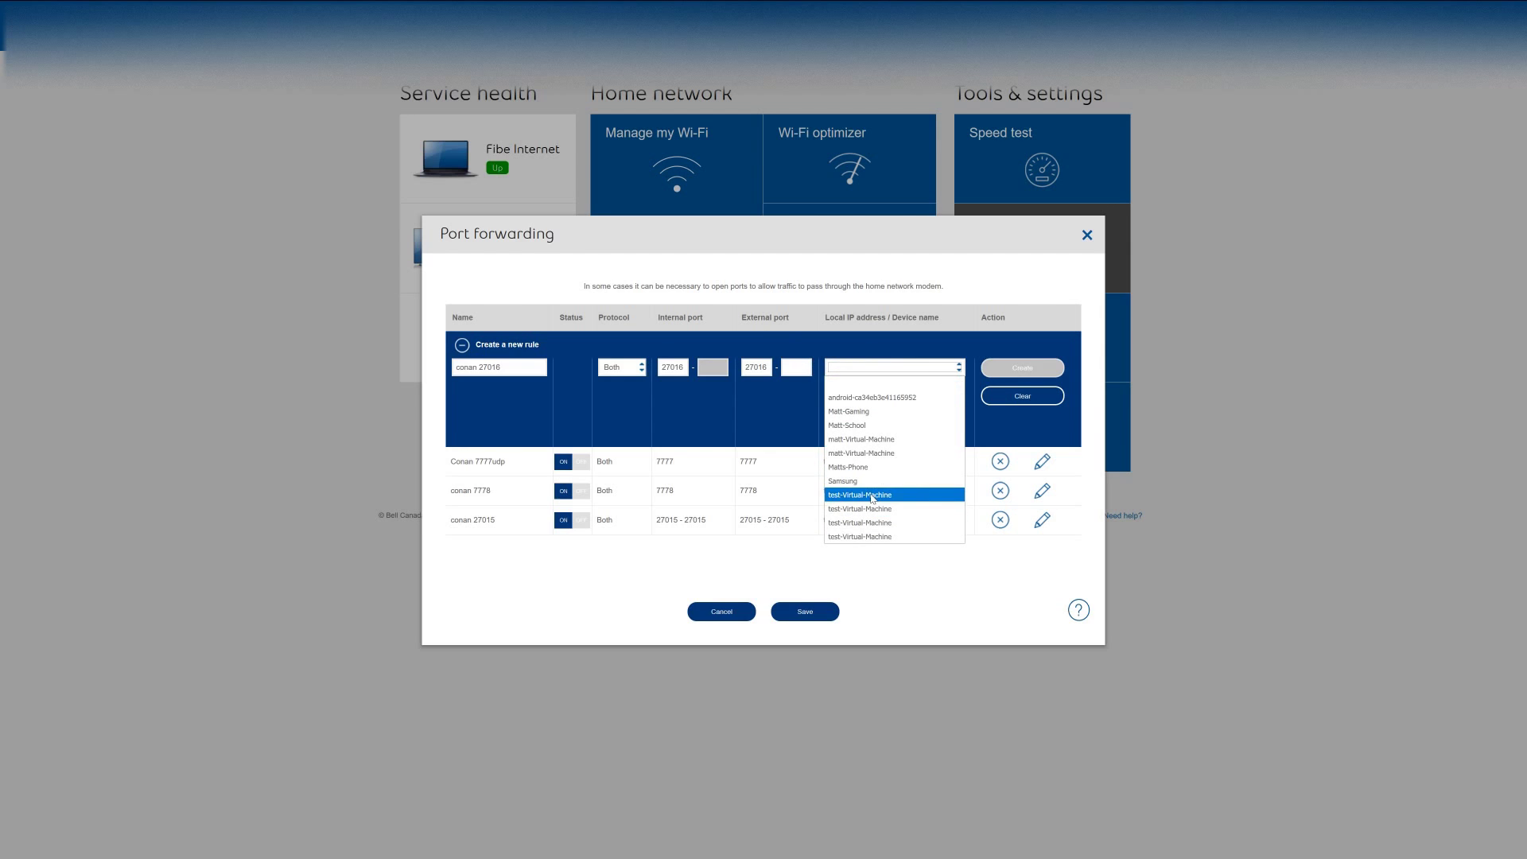
{"action": "left_click", "coordinate": [872, 495]}
{"action": "left_click", "coordinate": [878, 377]}
{"action": "left_click", "coordinate": [878, 377]}
{"action": "left_click", "coordinate": [878, 377]}
{"action": "left_click", "coordinate": [875, 495]}
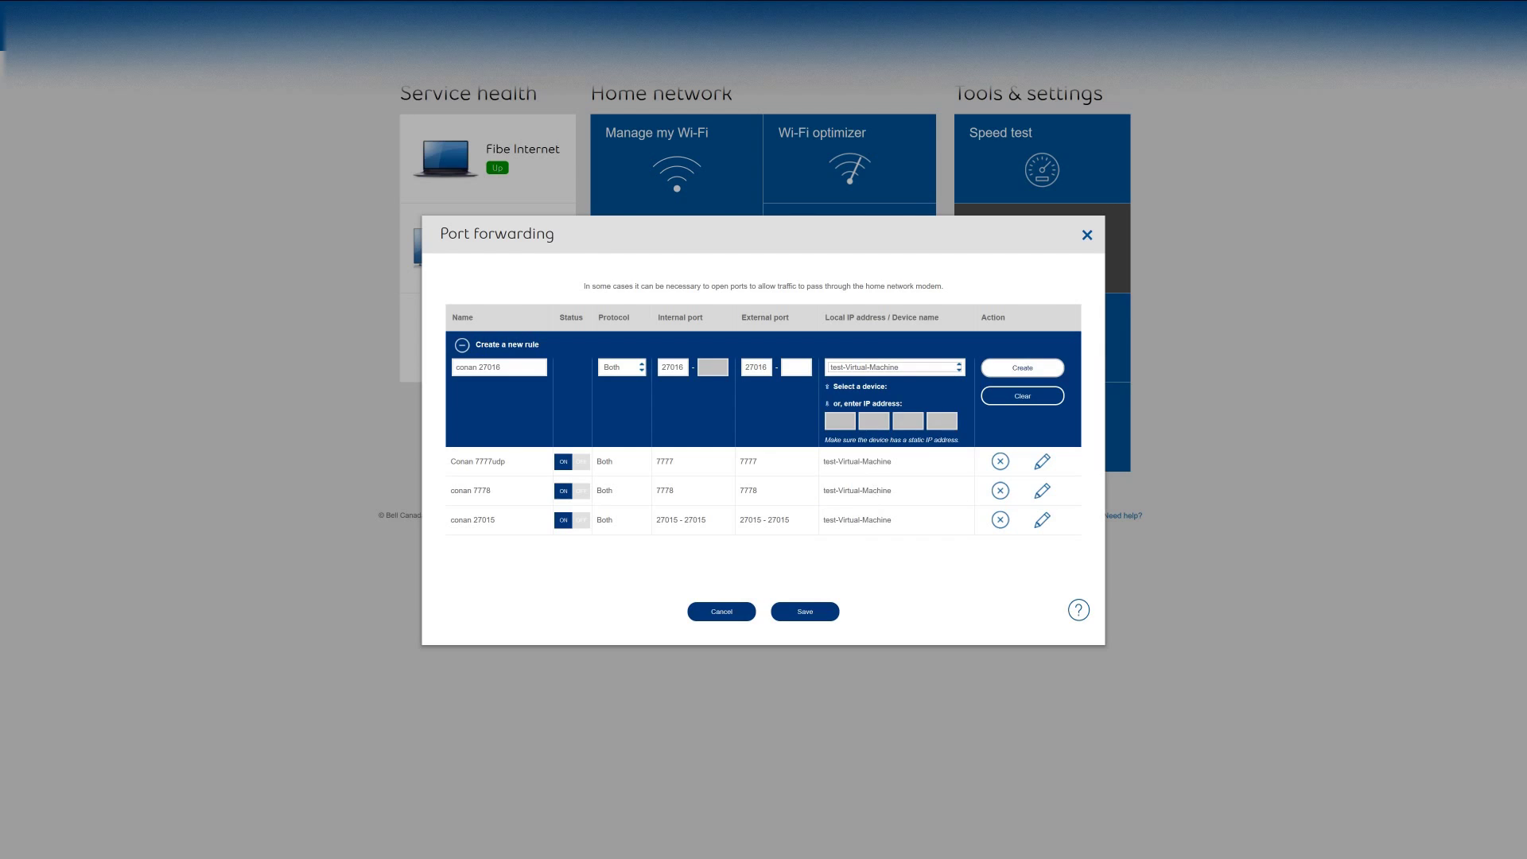
{"action": "left_click", "coordinate": [1026, 375]}
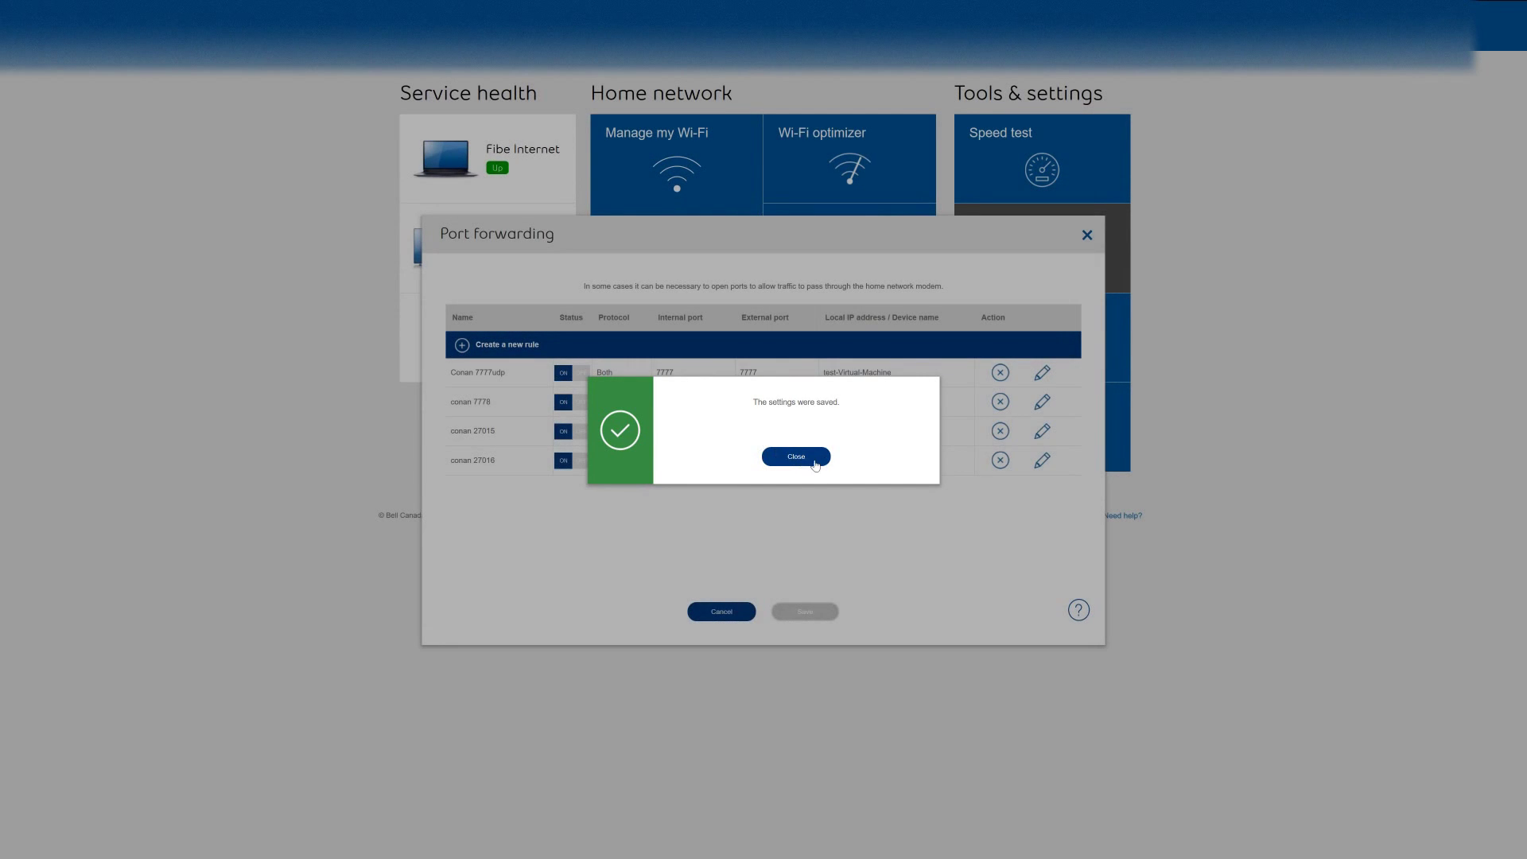
Step: Close the 'settings were saved' confirmation for the four port forwarding rules
{"action": "left_click", "coordinate": [814, 462]}
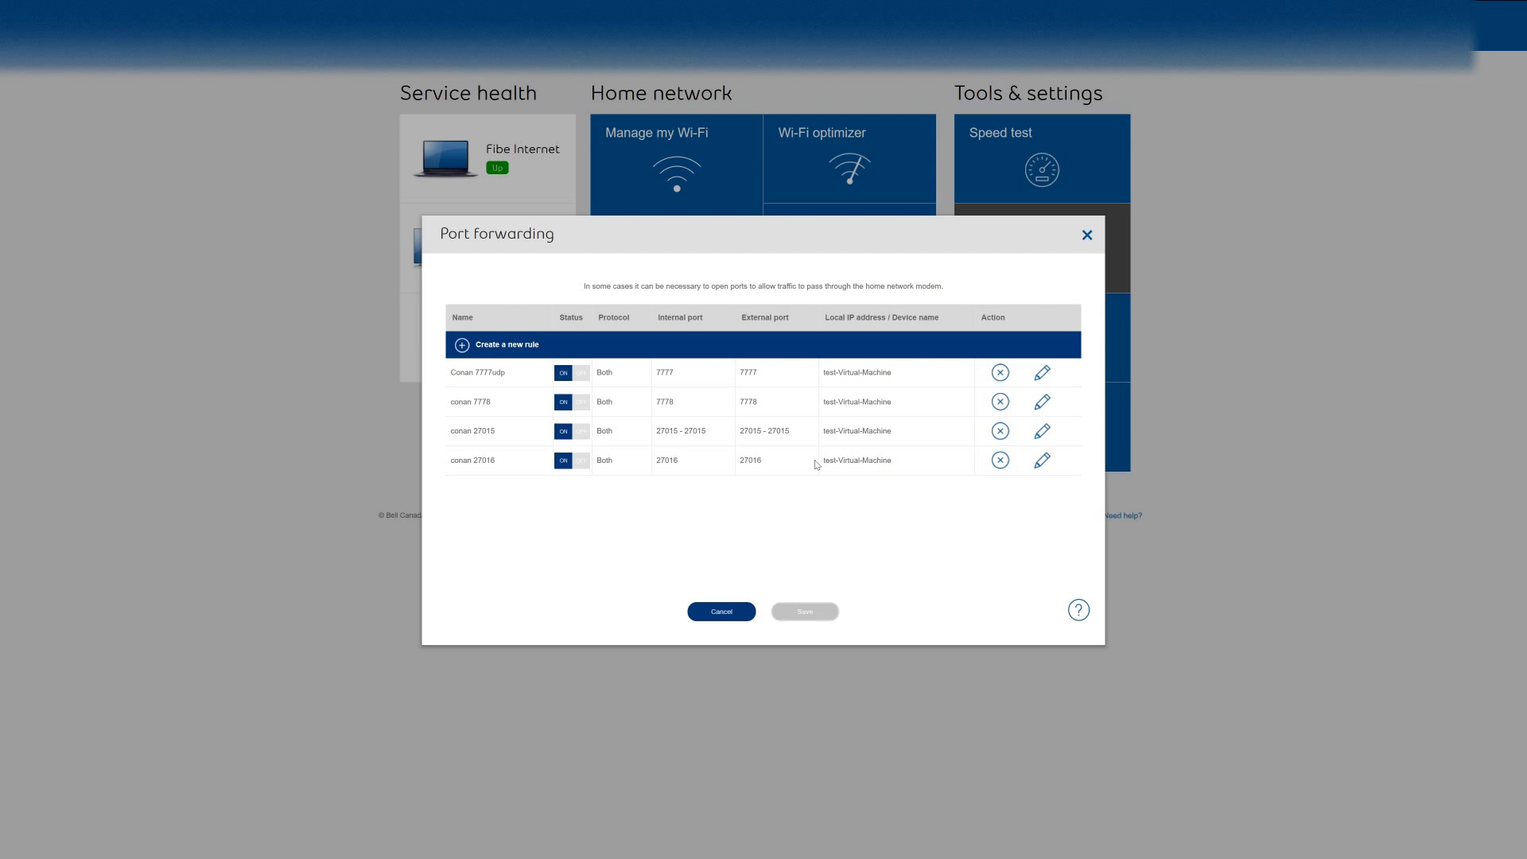